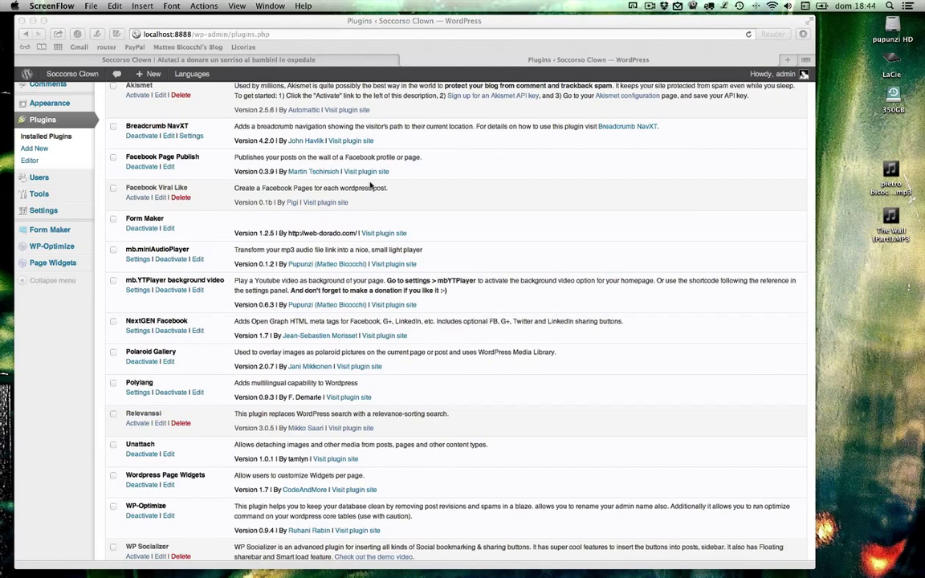
Open the mb.miniAudioPlayer plugin settings and save them with the black skin, 150-pixel width and default volume 4.
left_click(137, 259)
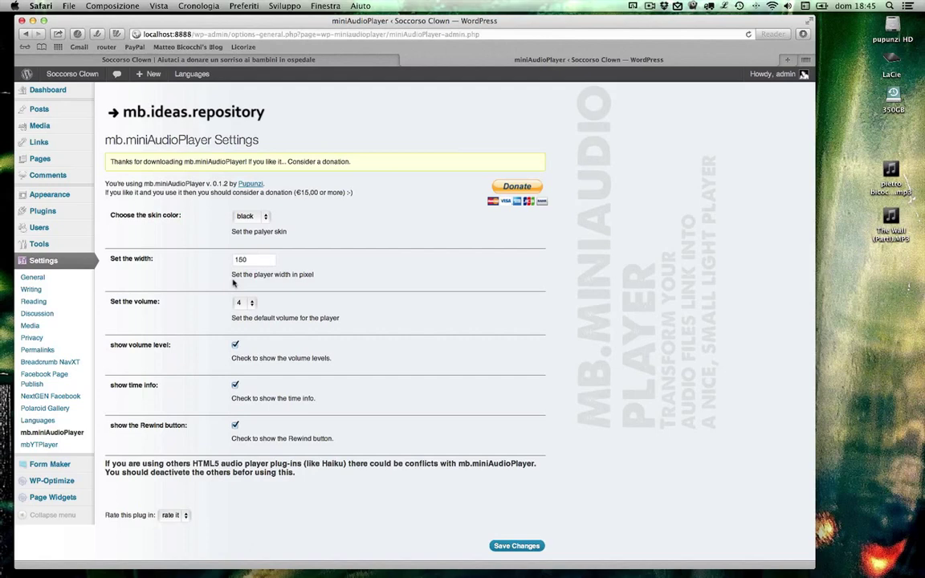
left_click(250, 216)
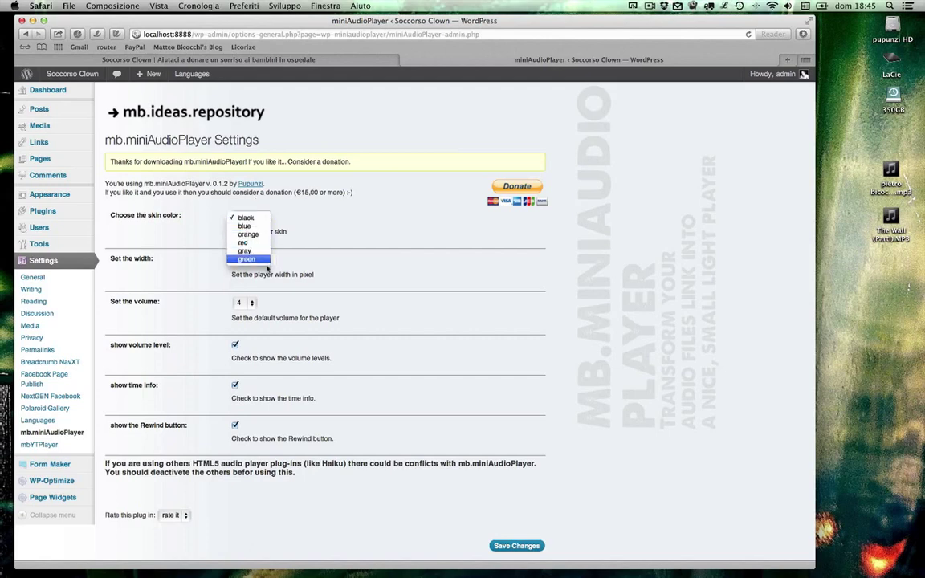
left_click(246, 217)
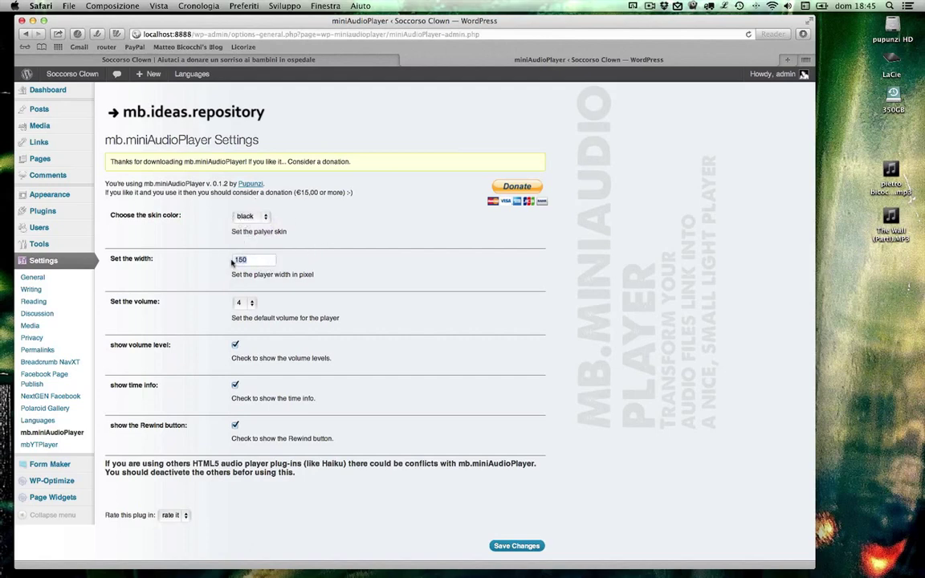
left_click(242, 303)
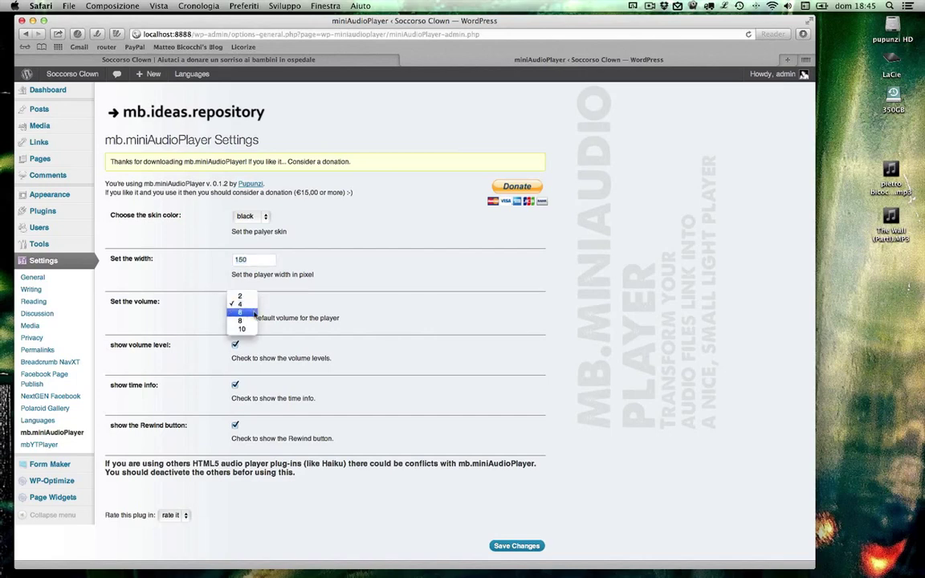
left_click(343, 313)
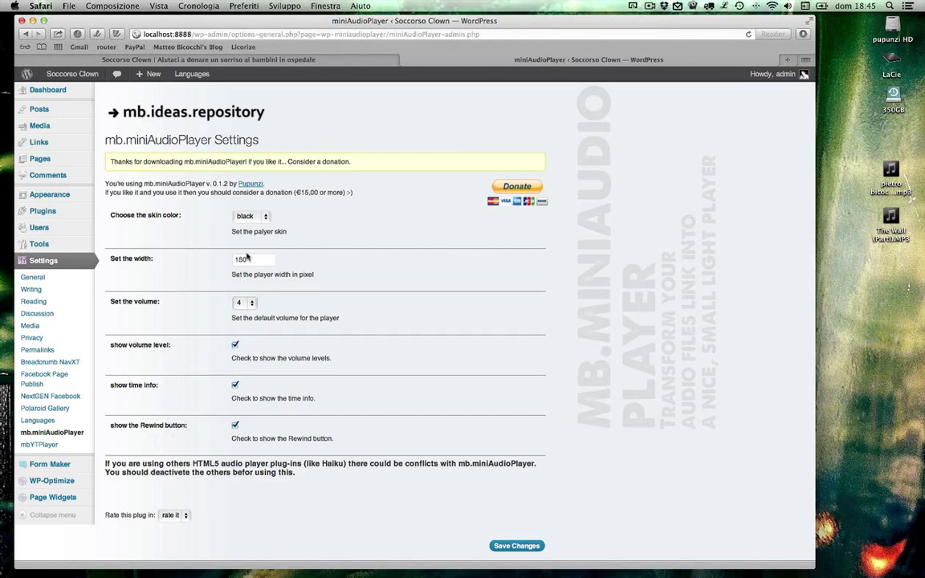
left_click(516, 546)
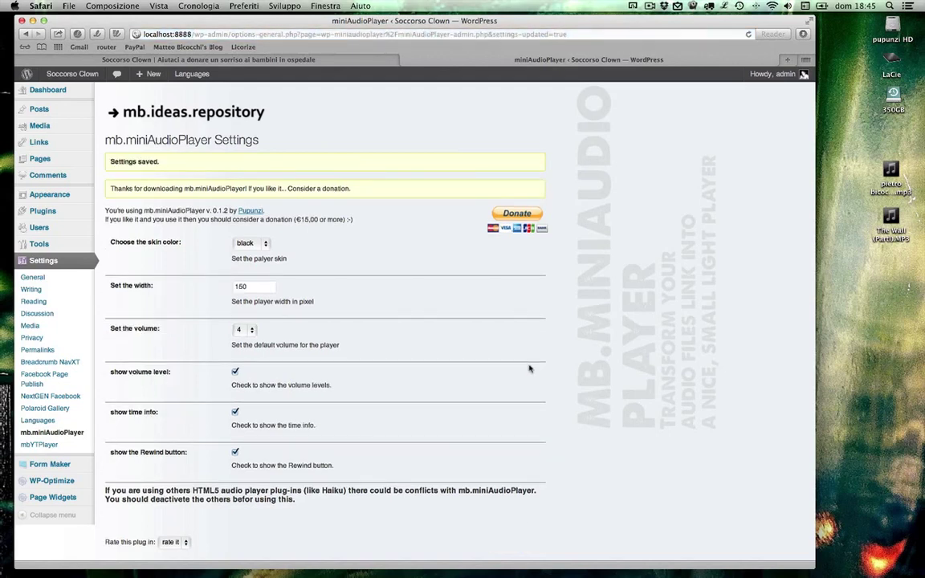
Open the page "Benvenuti nel sito di Soccorso Clown" for editing from the list of all pages.
mouse_move(49, 165)
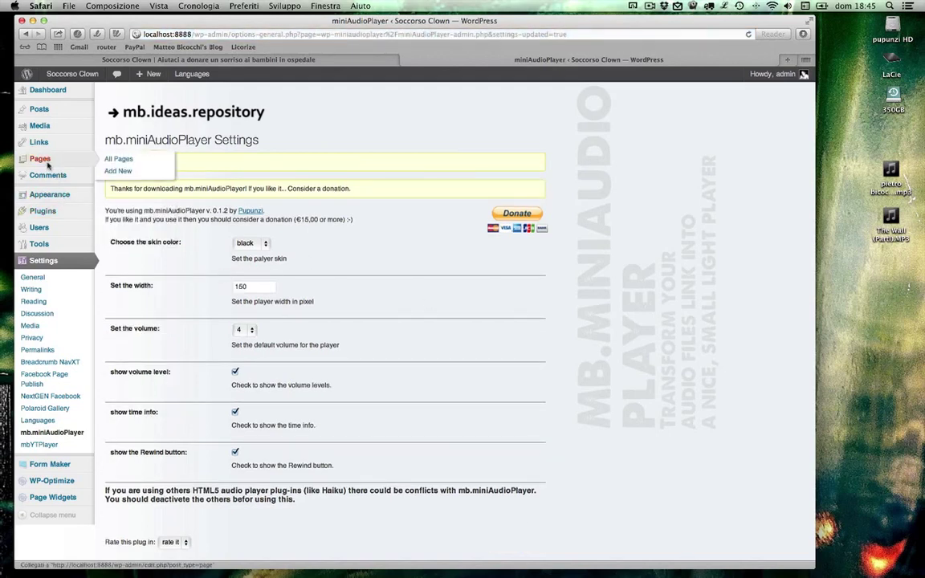
left_click(118, 159)
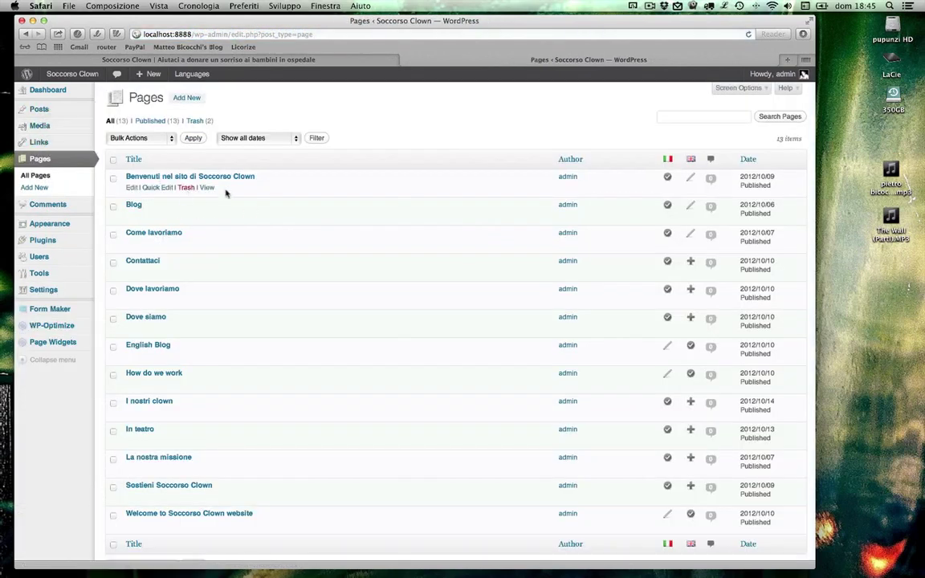
left_click(196, 177)
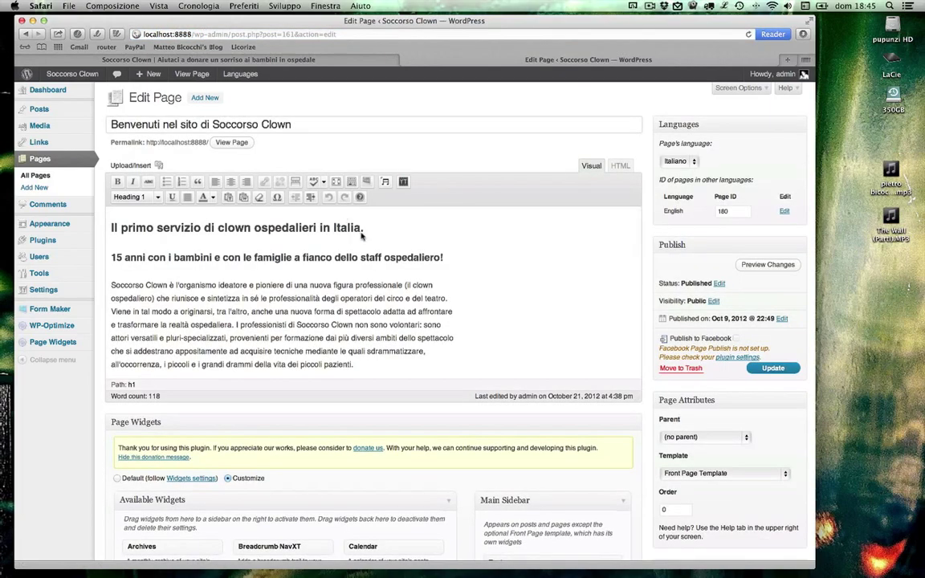
Examine the published home page's headings, introductory text and image in the other browser tab.
left_click(240, 59)
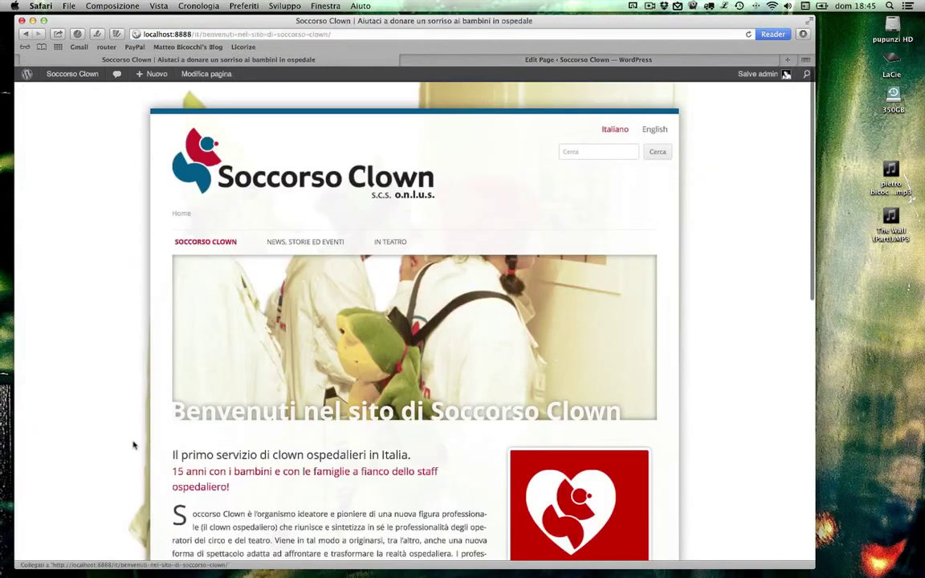
scroll(245, 489, "down", 3)
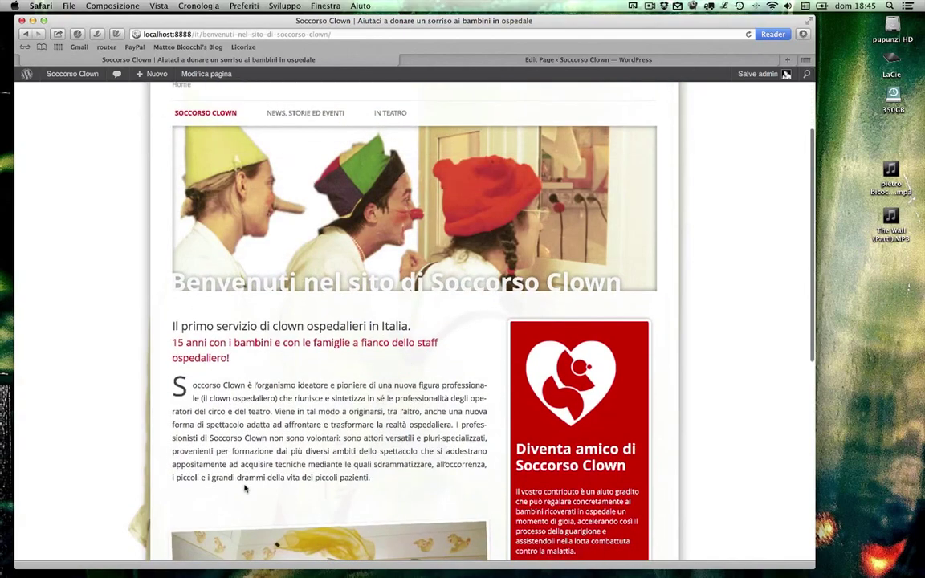
scroll(245, 488, "down", 5)
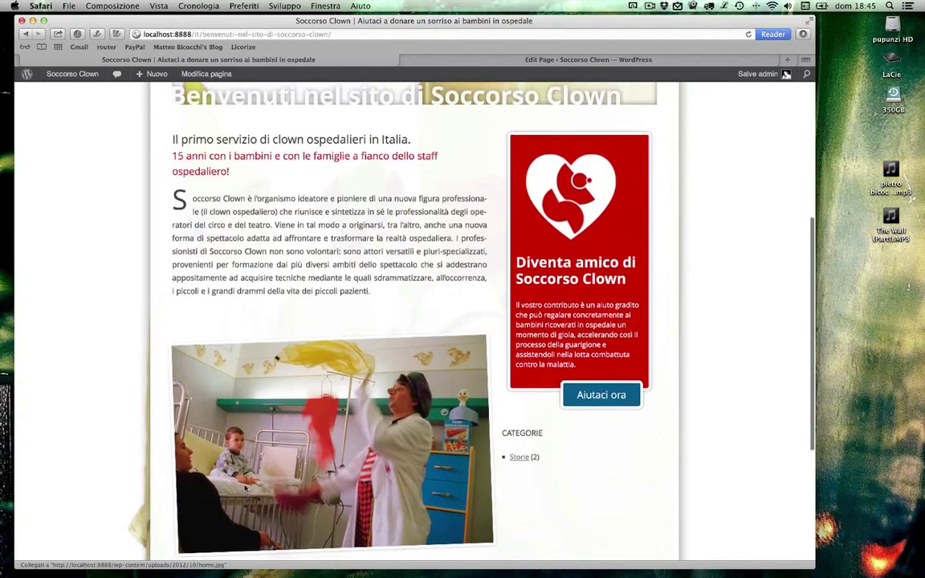
scroll(245, 488, "up", 3)
scroll(245, 488, "up", 2)
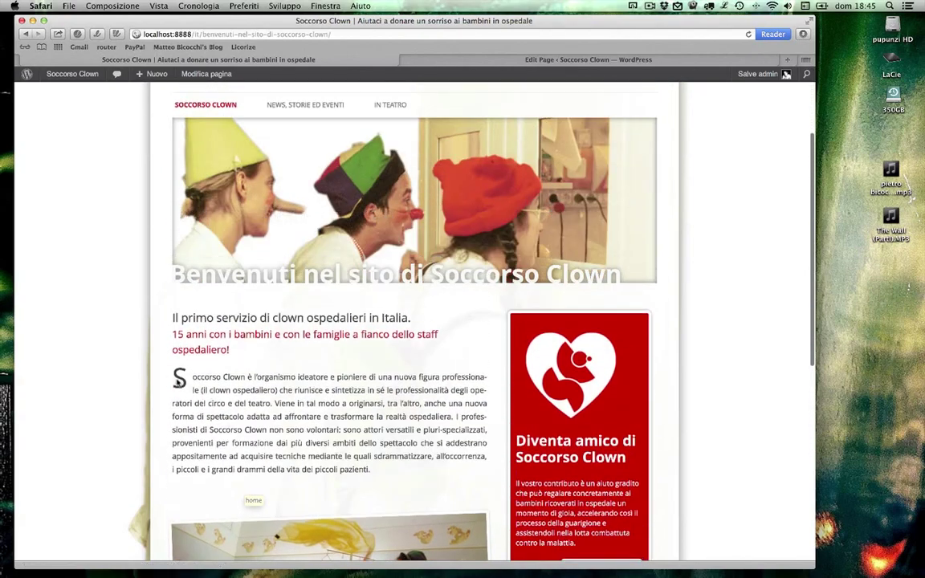
Return to the page editor and add an empty paragraph before the text starting "Soccorso Clown è l'organismo".
left_click(498, 59)
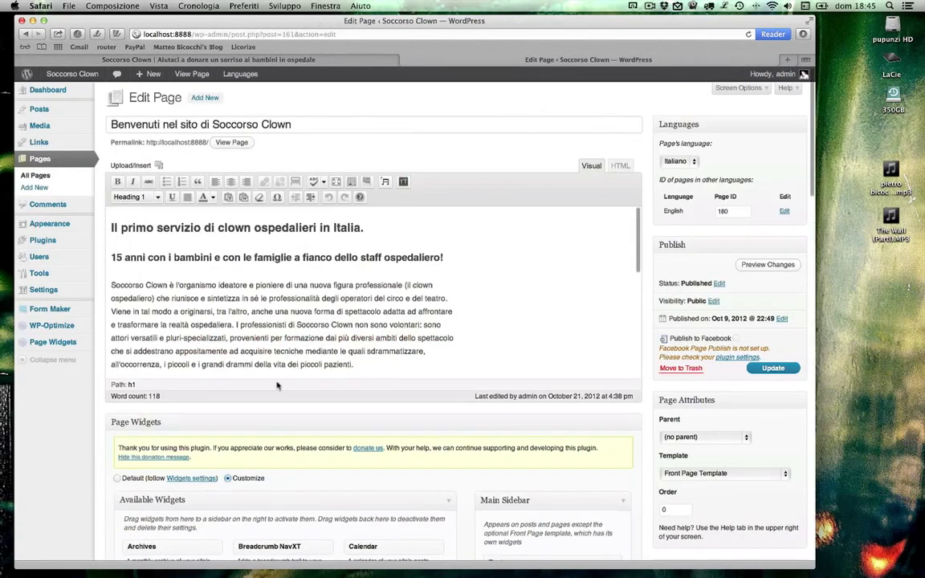
left_click(113, 286)
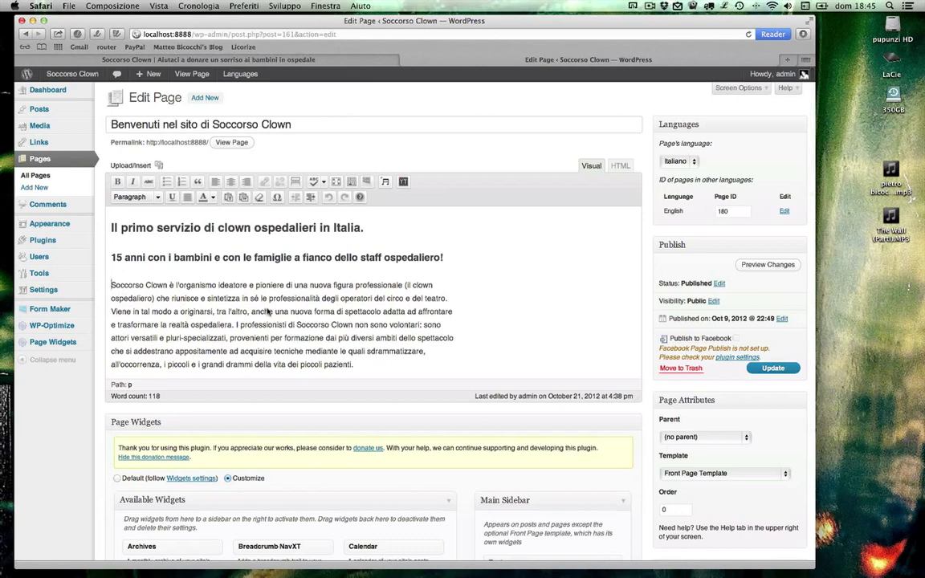
key("Return")
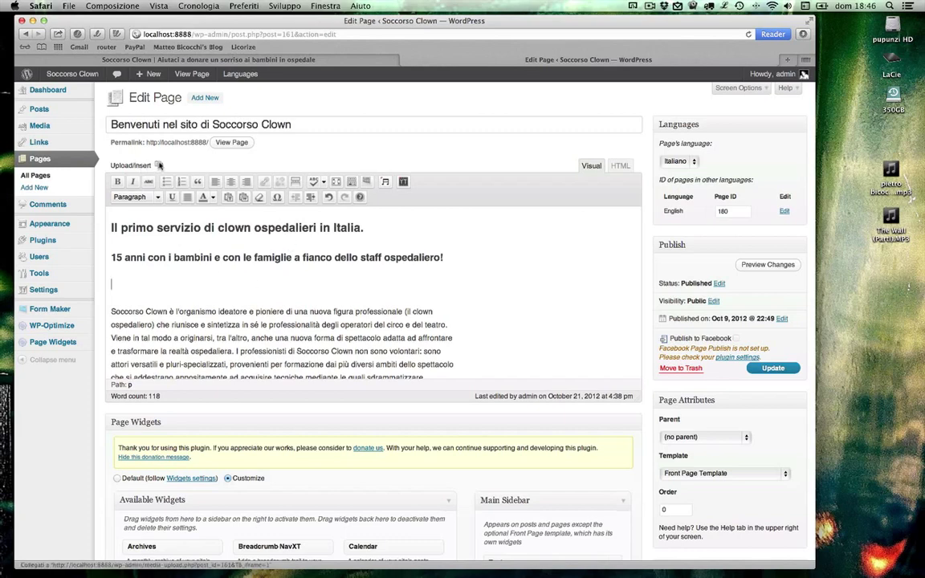
Upload the "desk" MP3 recording from the desktop, insert its link in the empty paragraph and update the page.
left_click(159, 165)
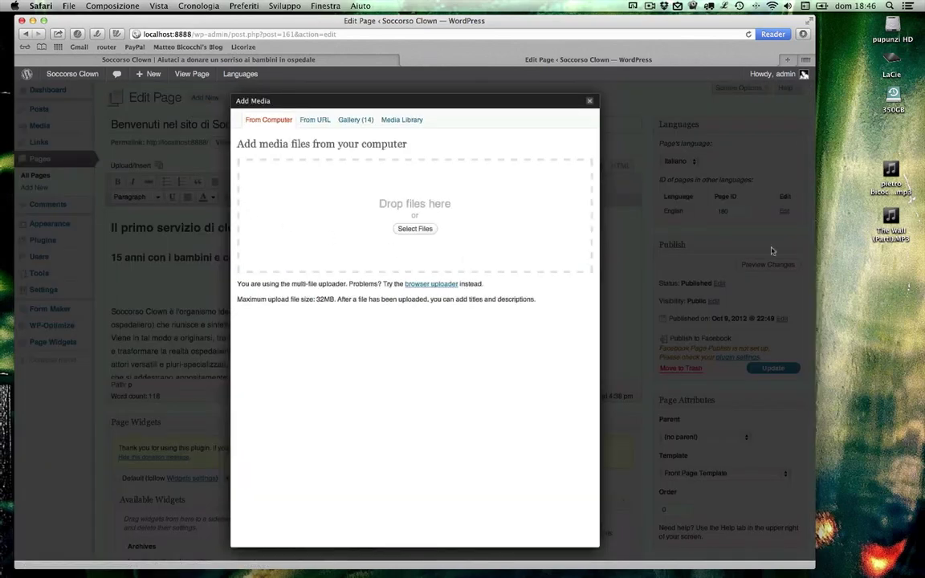
left_click_drag(892, 171, 470, 197)
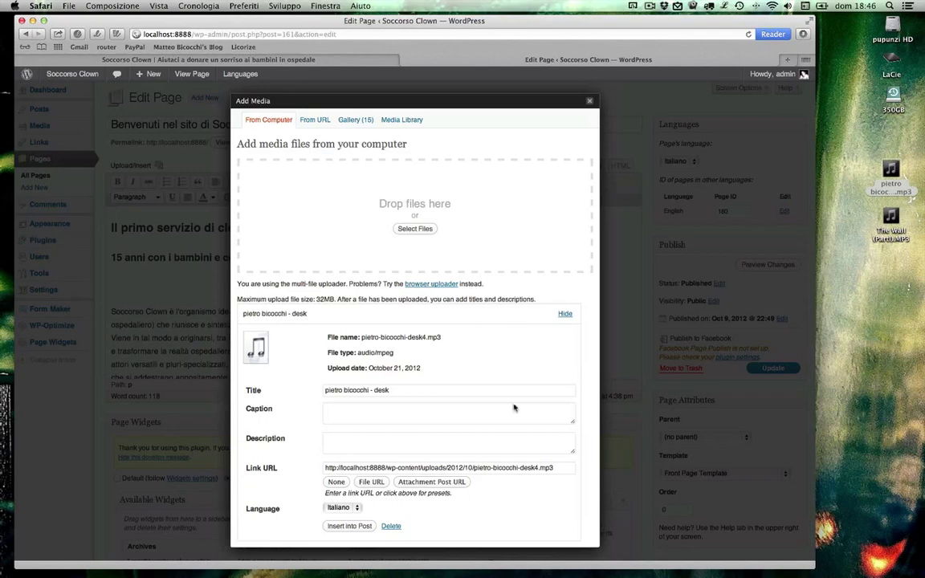
left_click(348, 526)
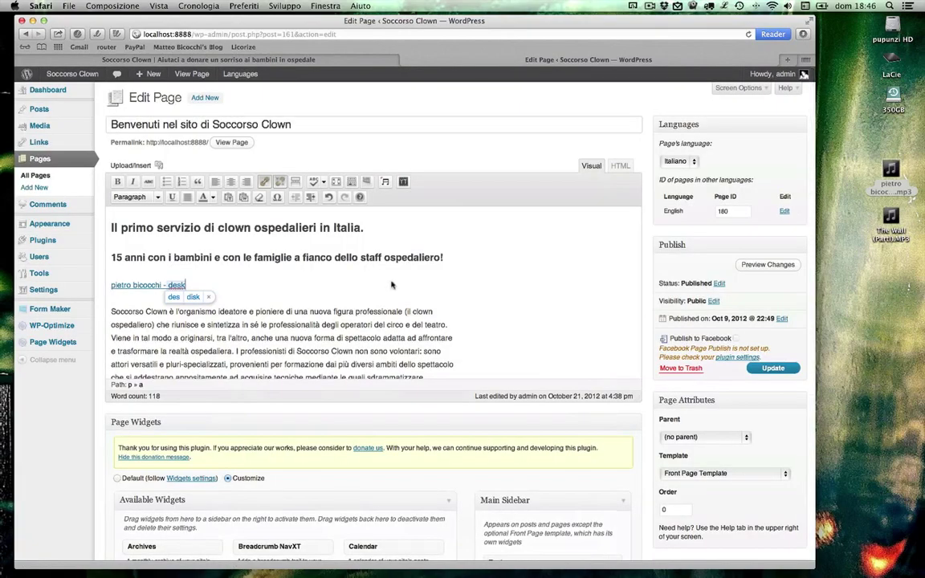
left_click(773, 367)
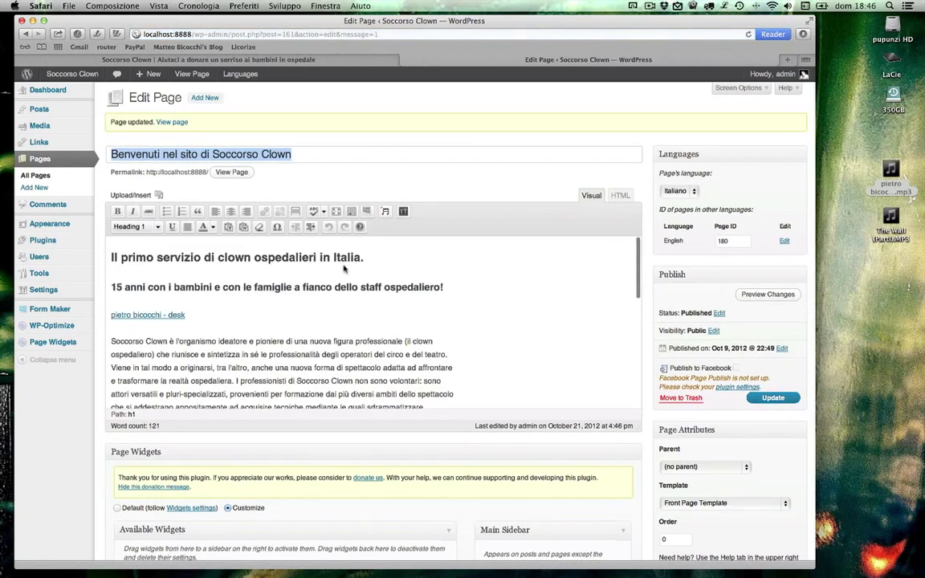
View the updated published page and test its audio player by playing, seeking to several positions and pausing.
left_click(203, 61)
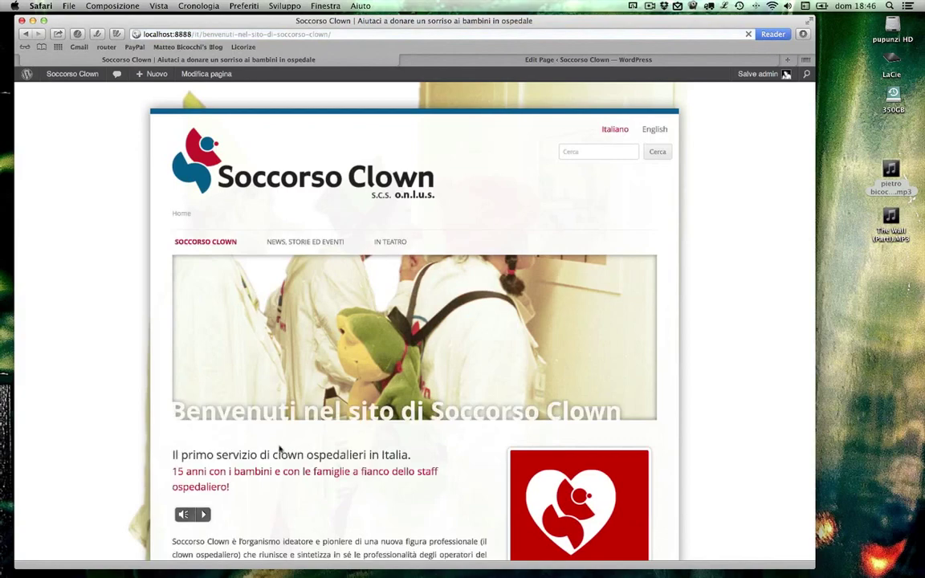
scroll(280, 454, "down", 3)
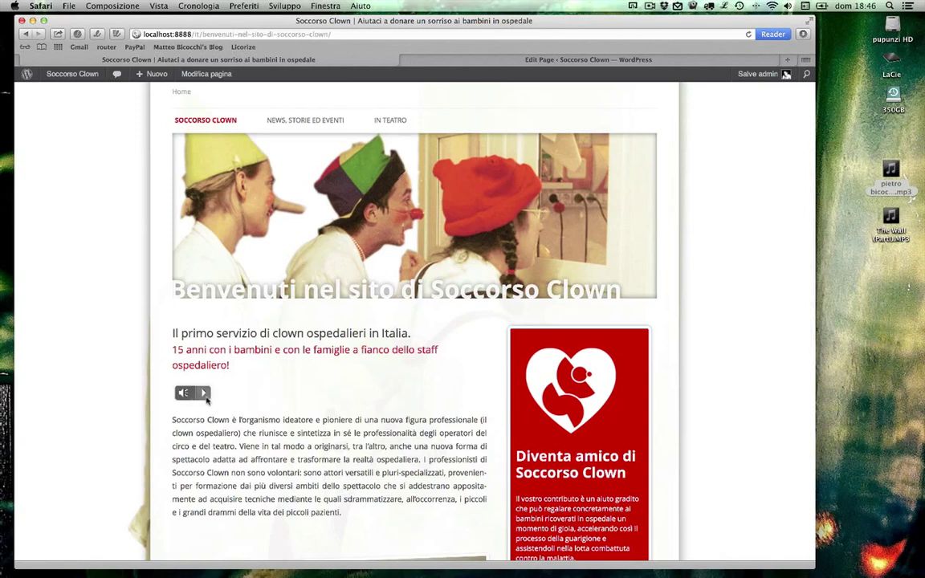
left_click(205, 395)
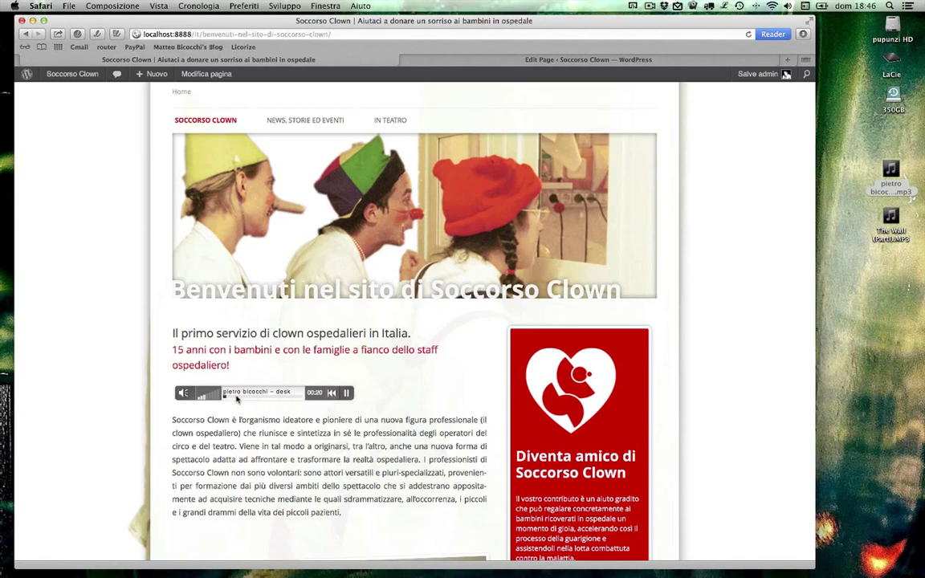
left_click(258, 393)
left_click(295, 397)
left_click(281, 394)
left_click(248, 395)
left_click(346, 393)
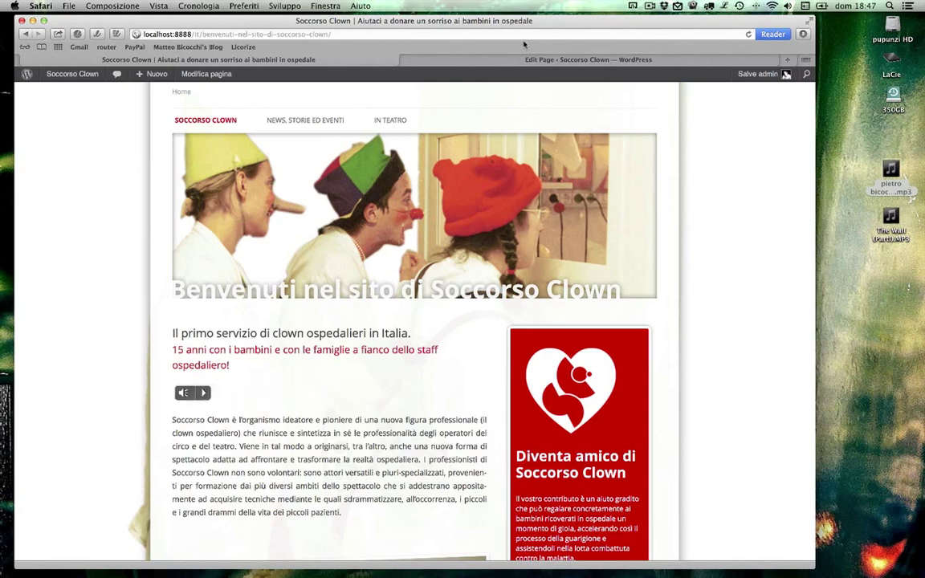
Upload The Wall (PartI).MP3 from the desktop, insert its link between the introductory paragraph and the photo, and update the page.
left_click(526, 59)
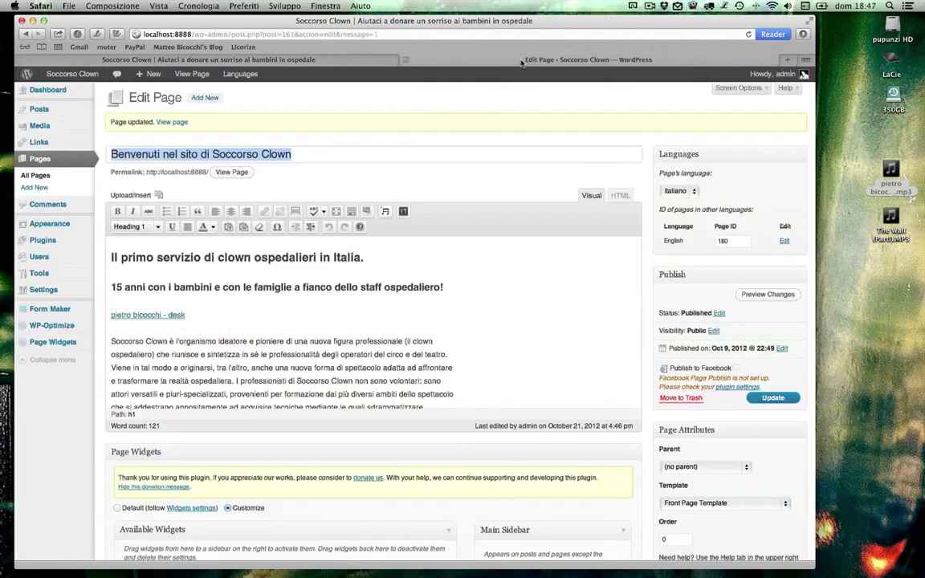
scroll(296, 351, "down", 2)
left_click(295, 347)
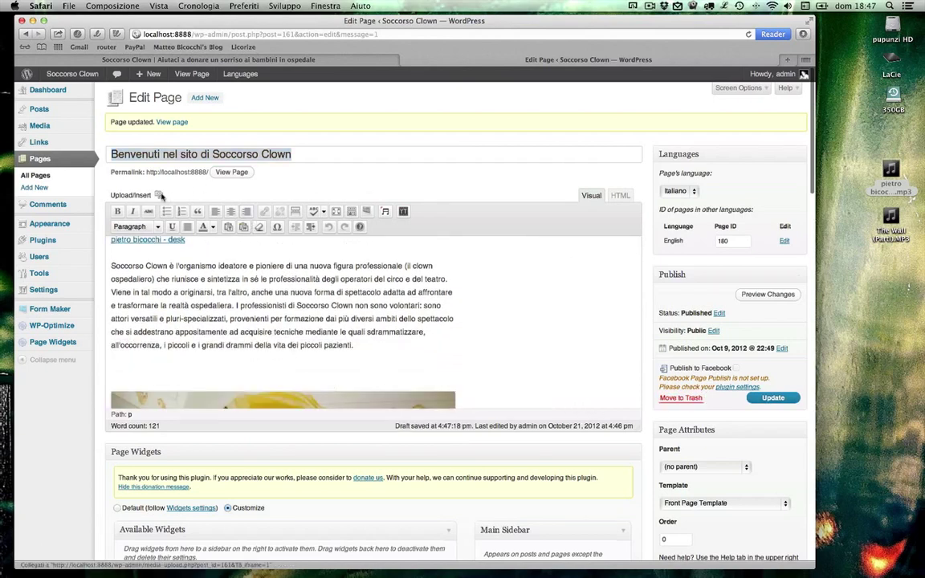
left_click(160, 195)
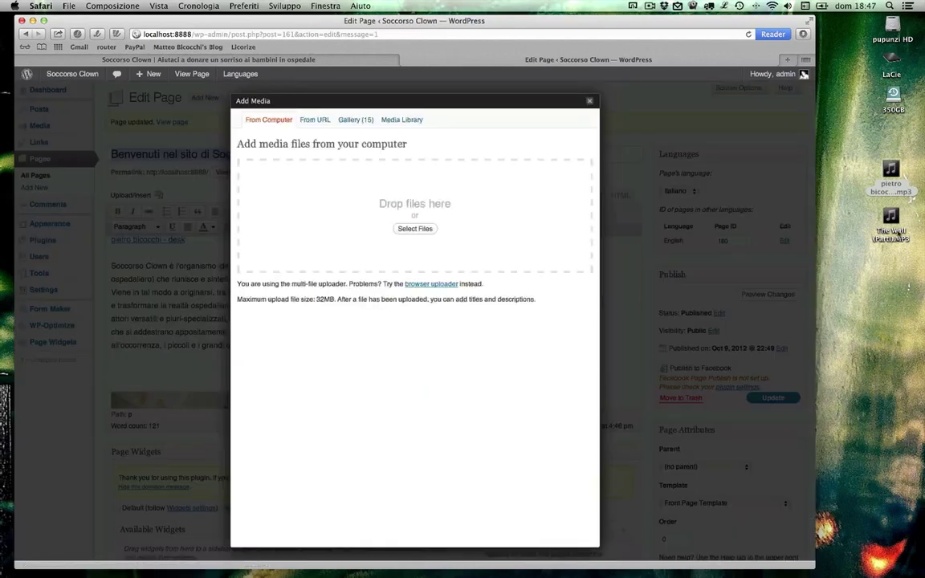
left_click_drag(808, 205, 467, 215)
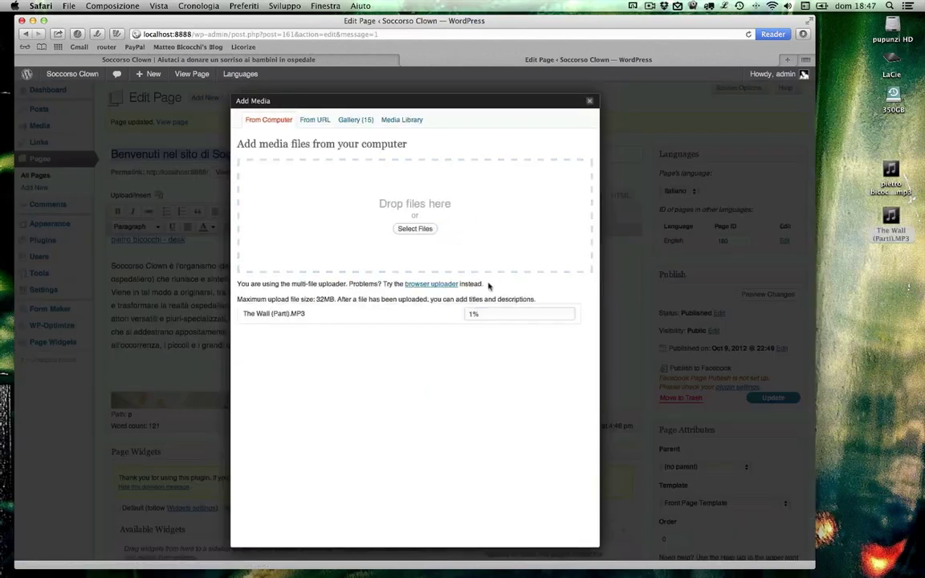
left_click(327, 476)
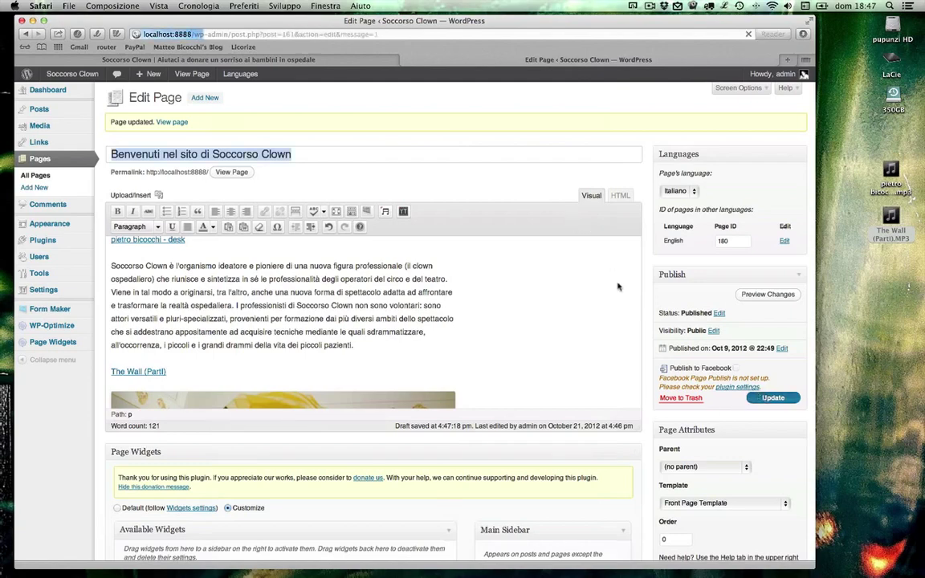
Reload the published home page to check the audio link added above the photo.
left_click(273, 60)
scroll(361, 392, "down", 3)
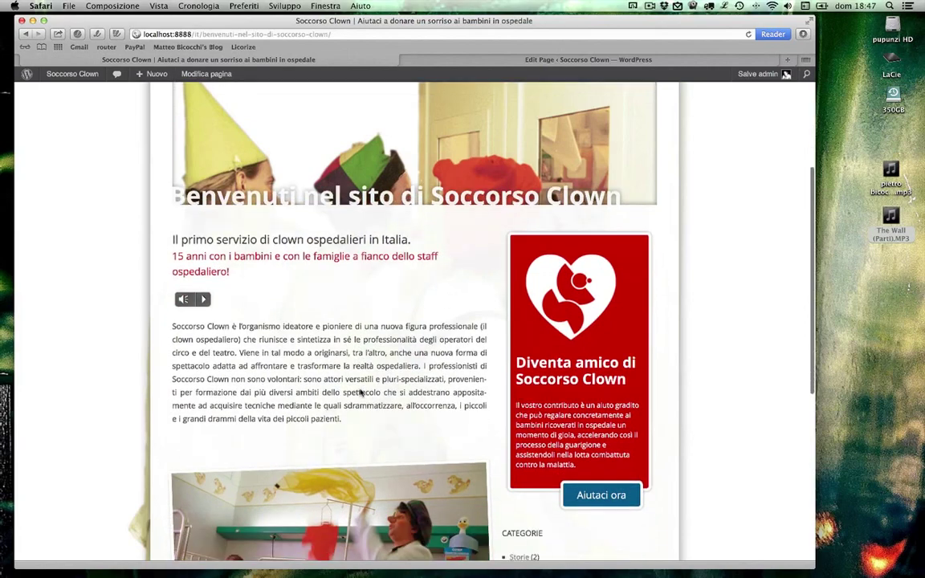
left_click(749, 34)
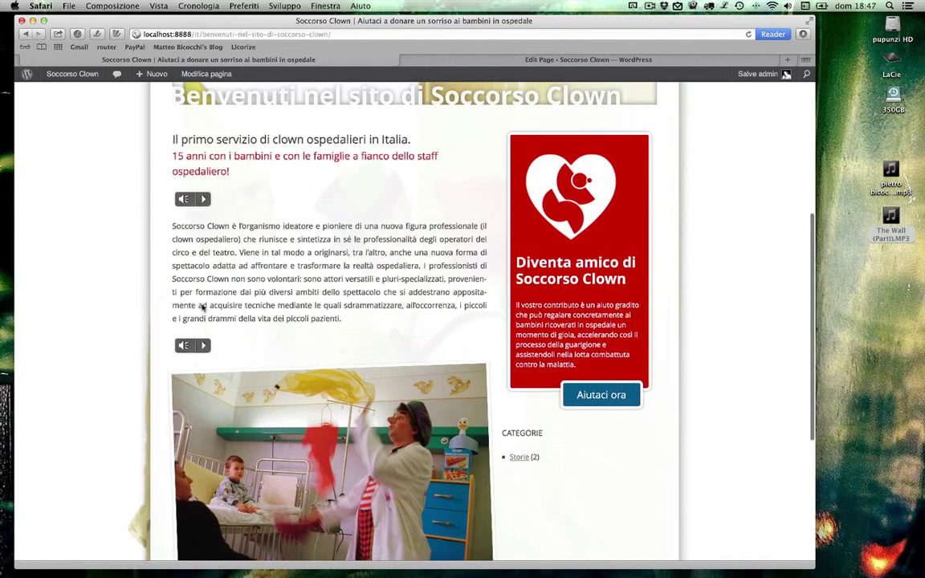
Test the two audio players on the published page by starting them alternately.
left_click(203, 198)
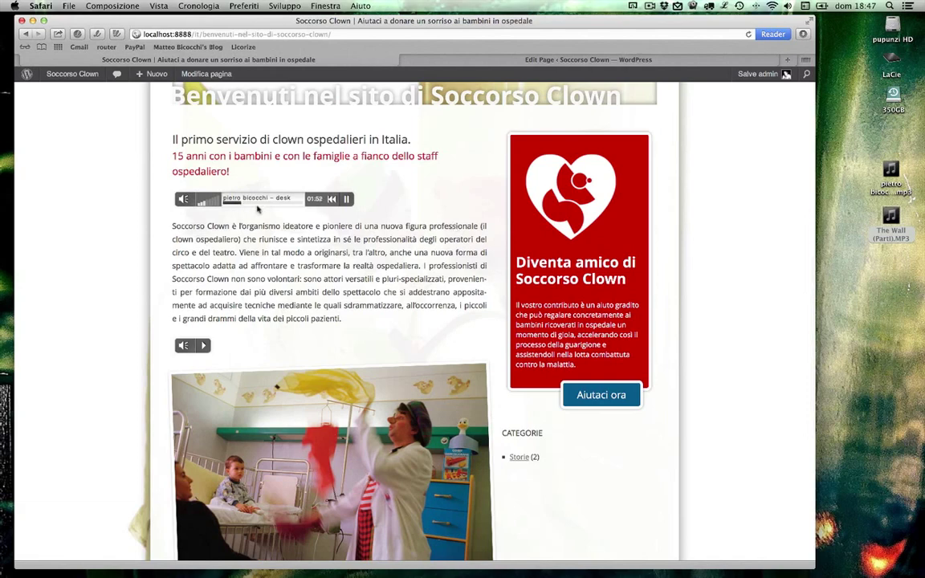
left_click(241, 201)
left_click(203, 345)
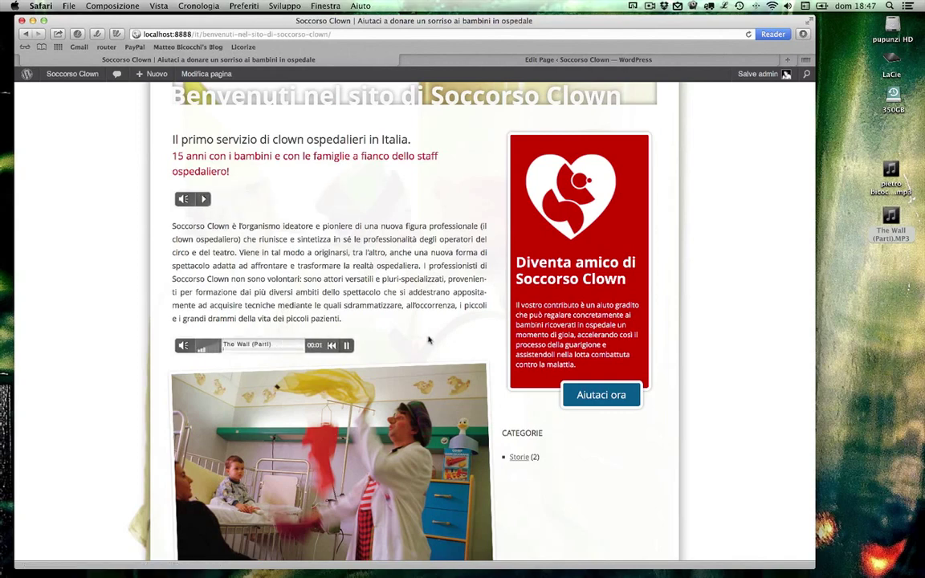
left_click(238, 345)
left_click(203, 200)
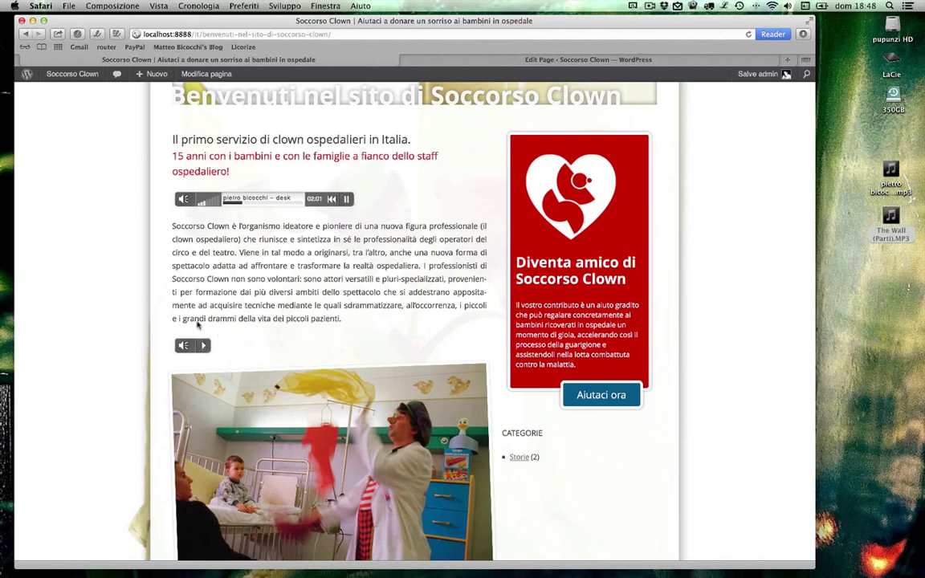
left_click(202, 346)
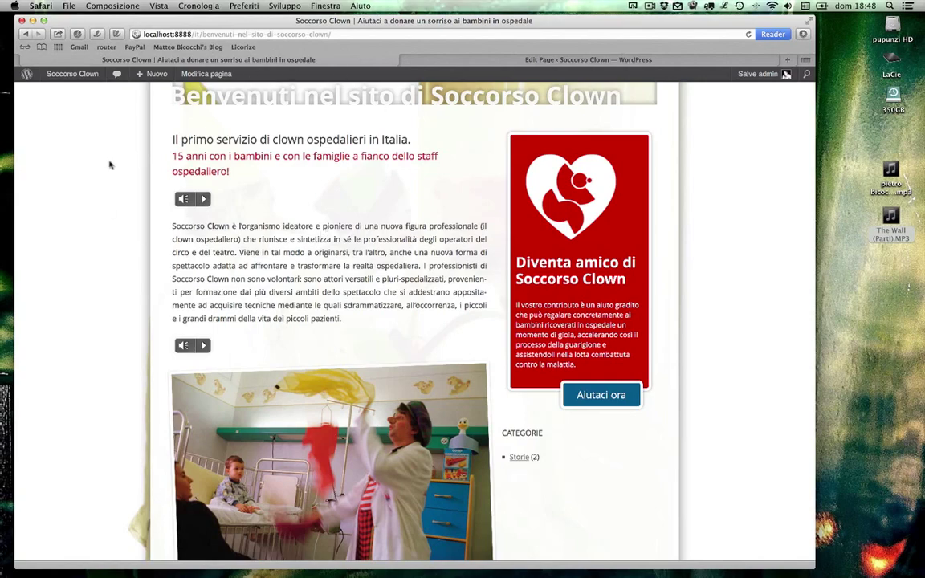
Review the mb.miniAudioPlayer default settings and compare them with the audio players on the published home page.
left_click(440, 61)
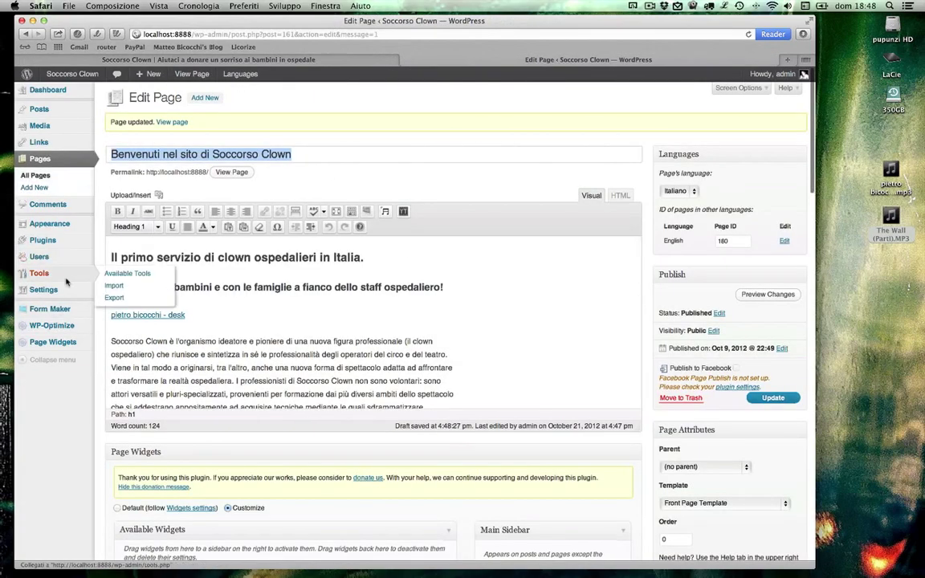
left_click(132, 388)
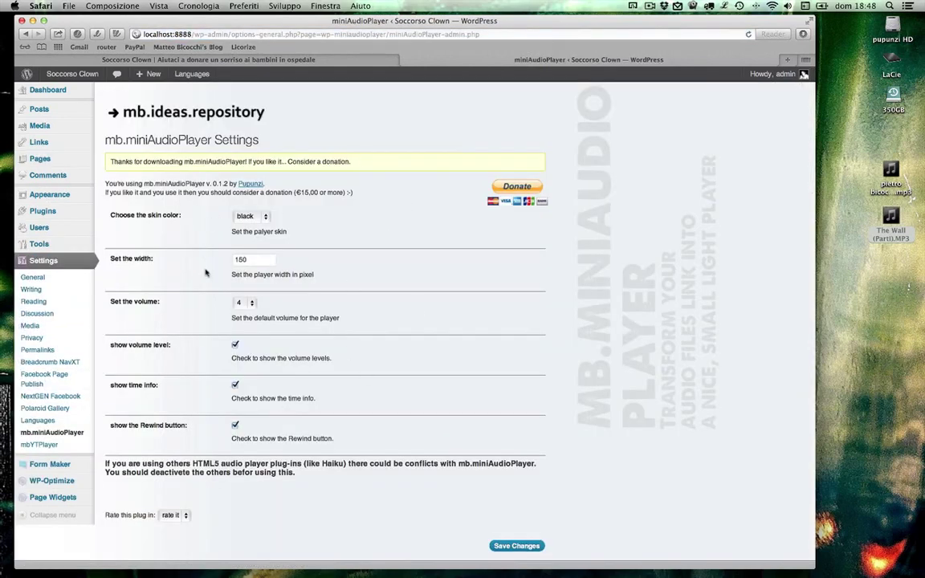
left_click(319, 63)
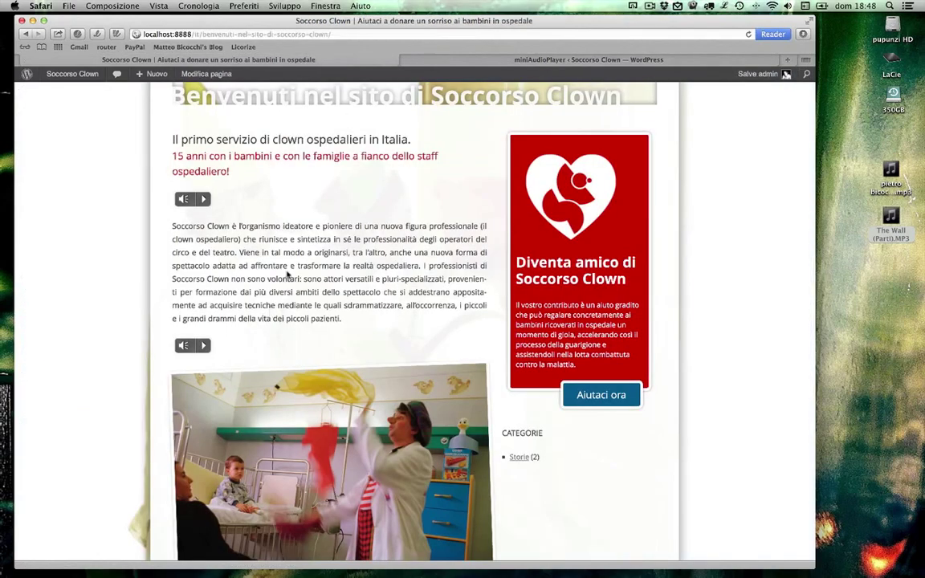
left_click(521, 60)
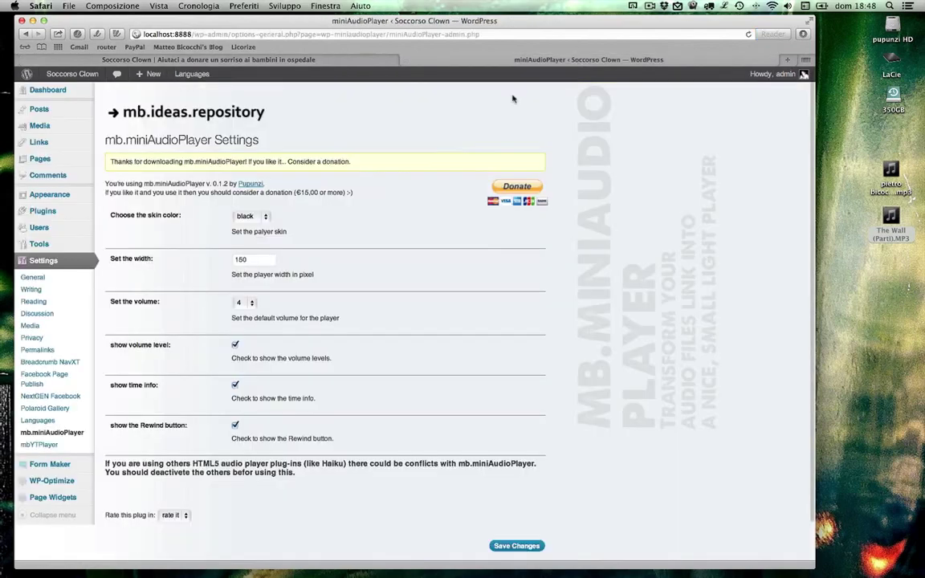
Reopen the home page for editing and open the mb.miniAudioPlayer shortcode parameters for the audio link below the headings.
mouse_move(67, 126)
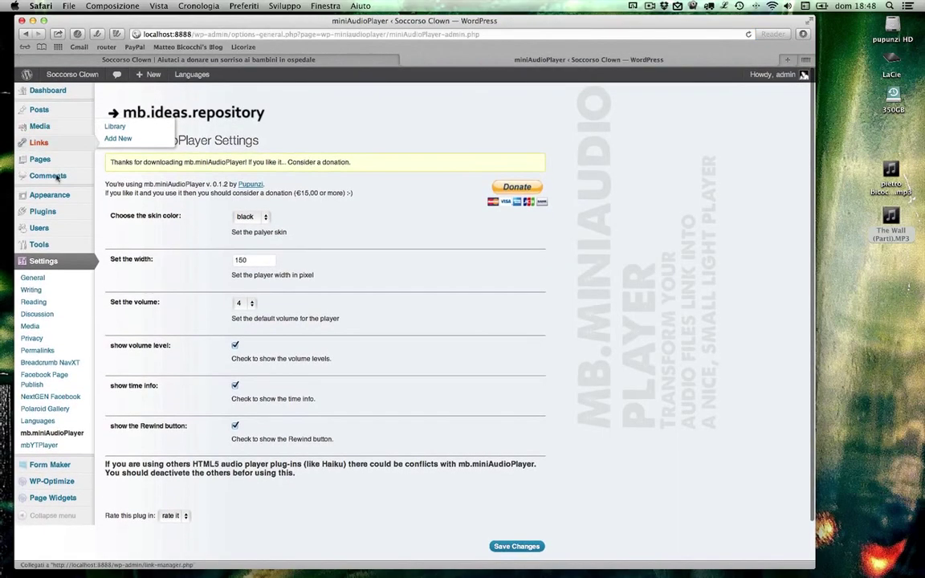
mouse_move(78, 160)
left_click(117, 159)
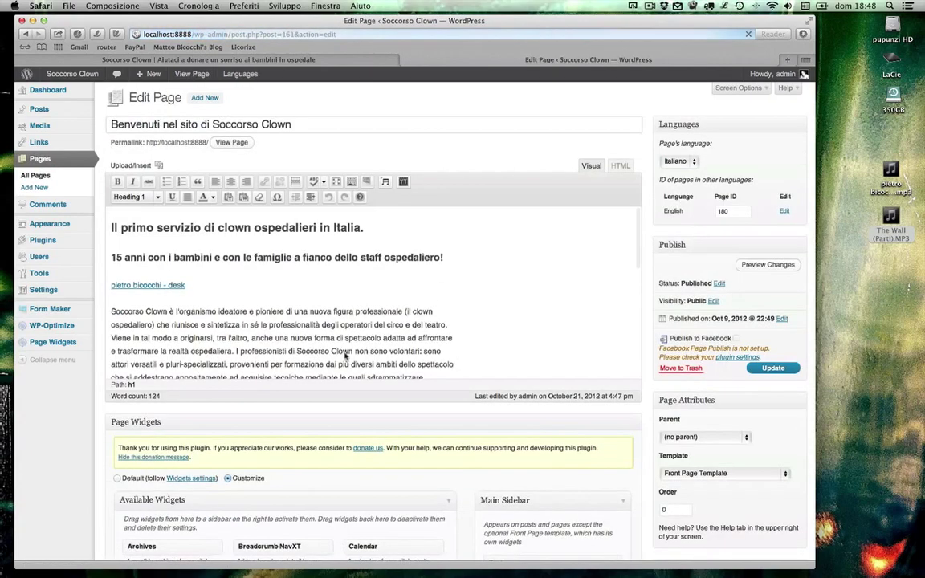
scroll(241, 309, "down", 5)
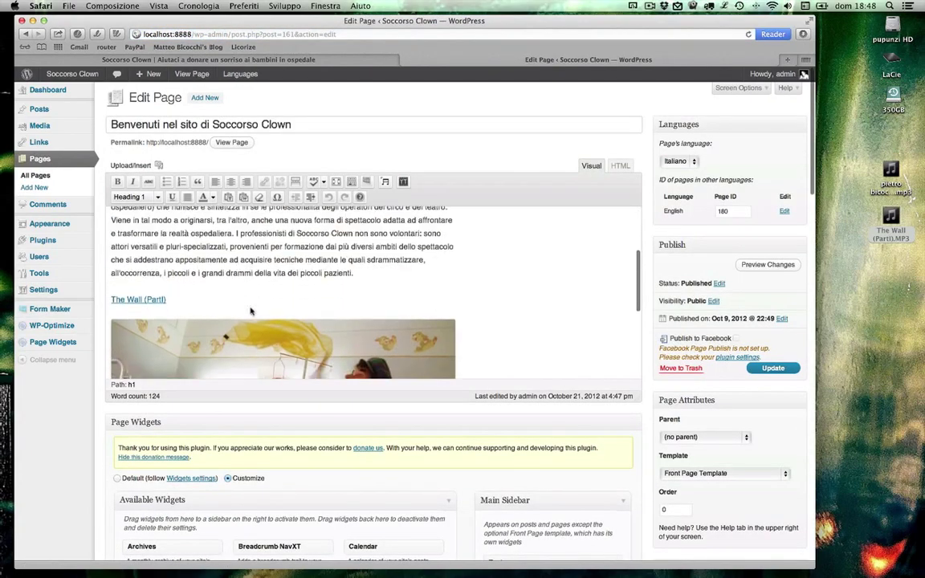
scroll(217, 305, "up", 5)
left_click(162, 285)
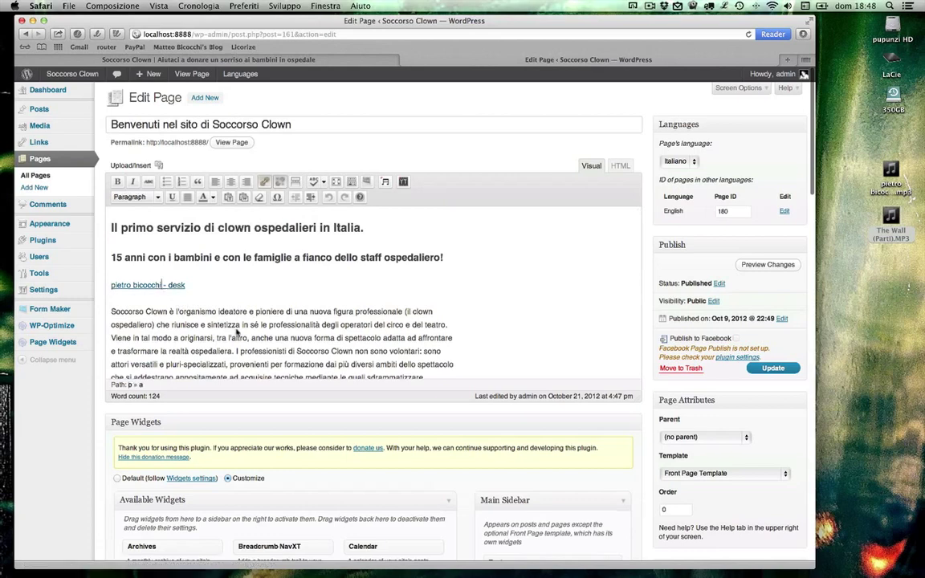
left_click(384, 182)
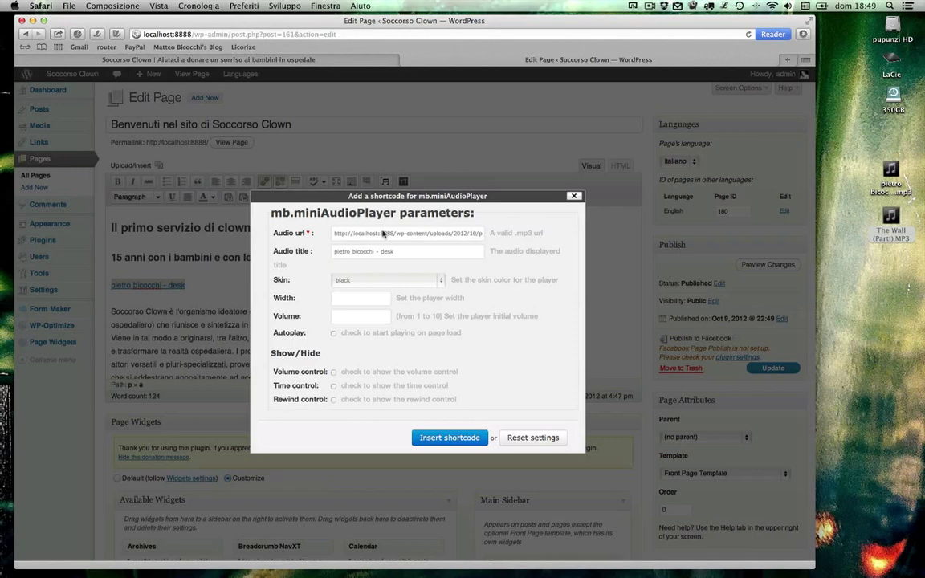
Set the player's skin to red, width to 80 and volume to 5, enable autoplay, and insert the shortcode.
left_click(341, 281)
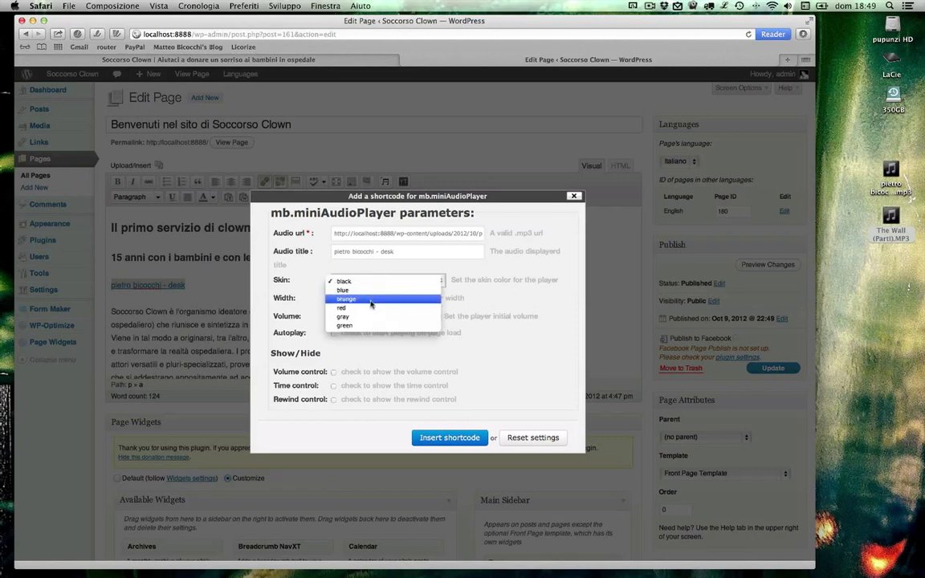
left_click(361, 307)
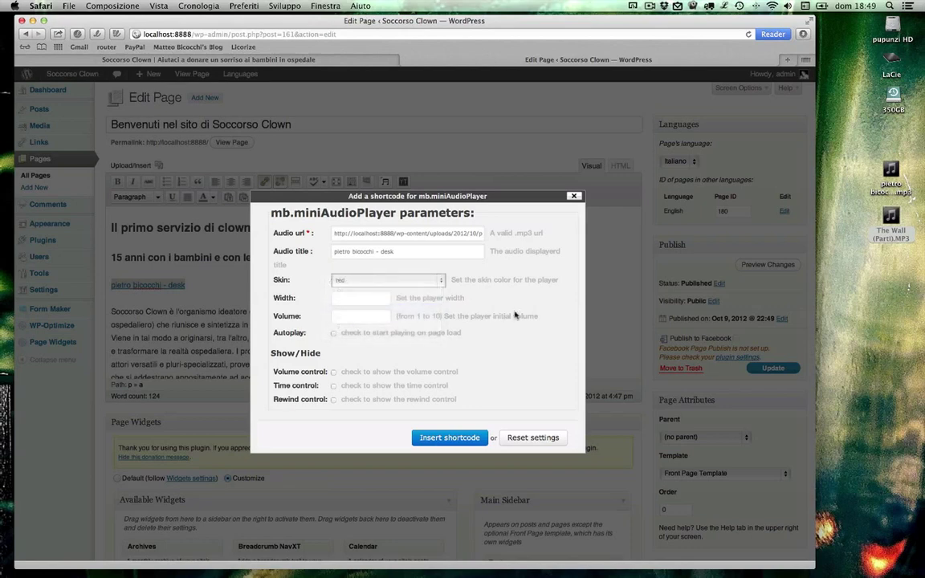
left_click(354, 300)
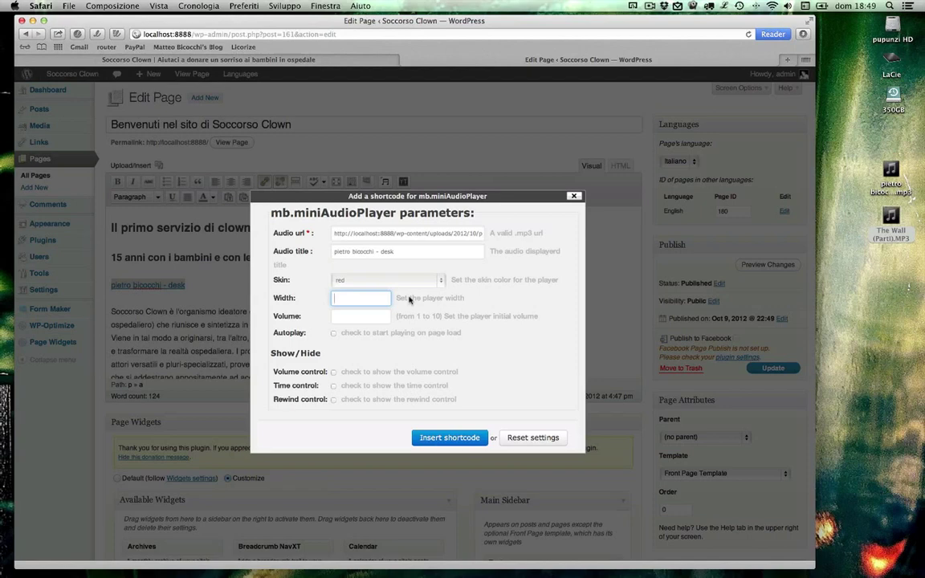
type("80")
left_click(368, 321)
type("5")
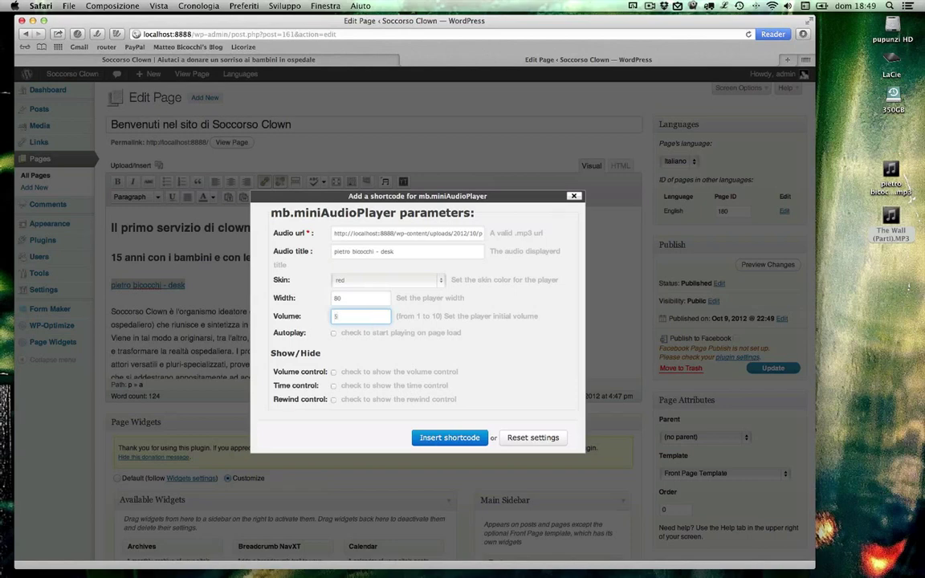
left_click(334, 332)
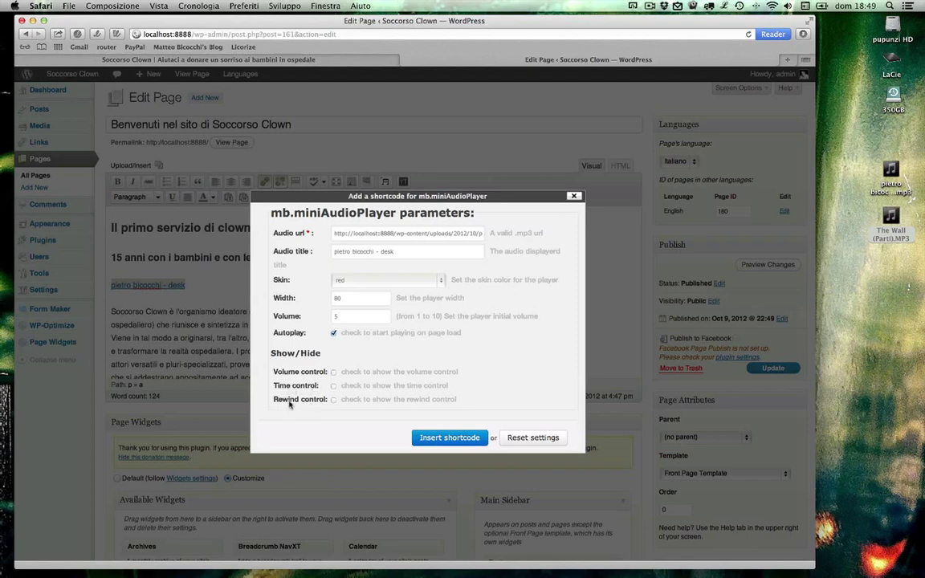
left_click(474, 439)
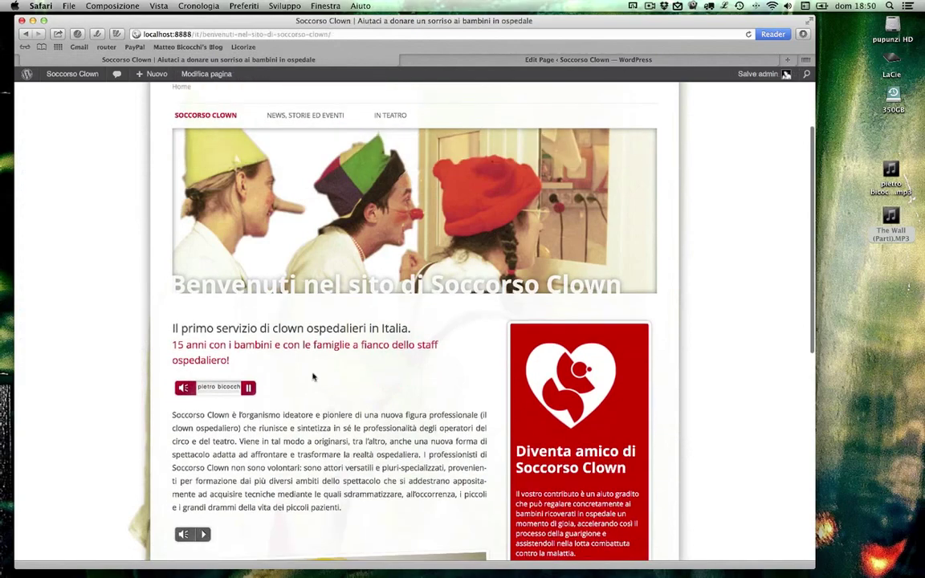
Test the published page's two players by starting The Wall (PartI) and switching back to the red player.
scroll(313, 376, "down", 1)
scroll(313, 375, "down", 1)
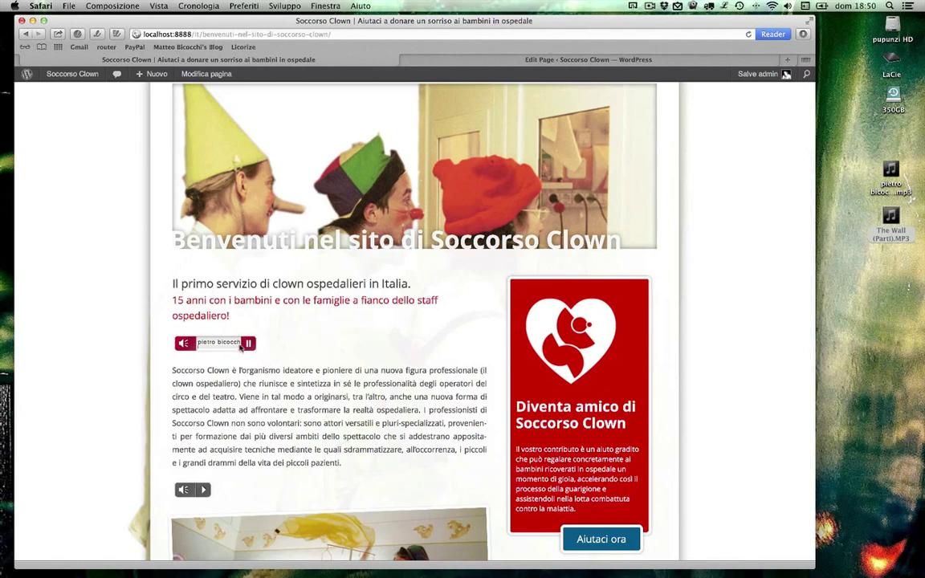
left_click(203, 490)
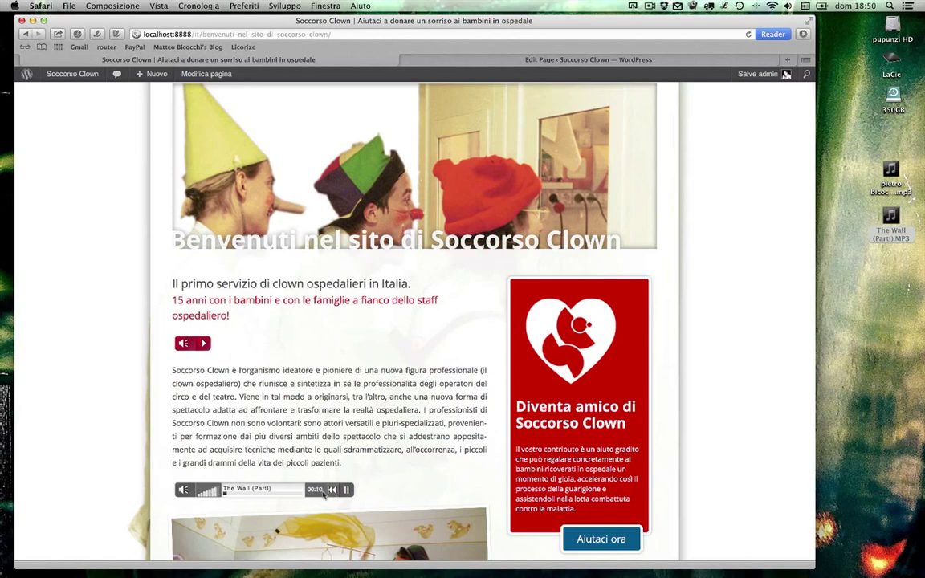
left_click(204, 344)
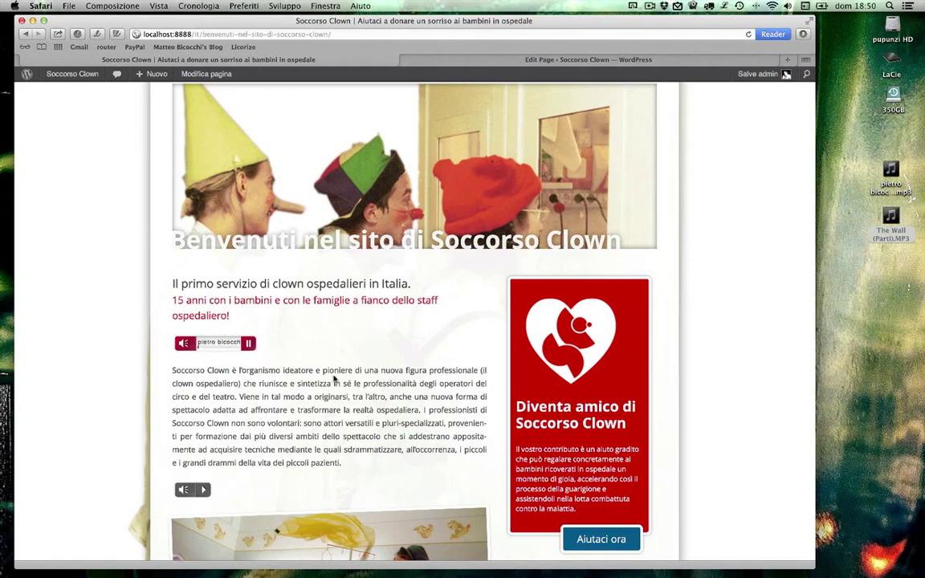
Reload the published page to check the red player's autoplay, and pause it.
key("super+l")
key("Return")
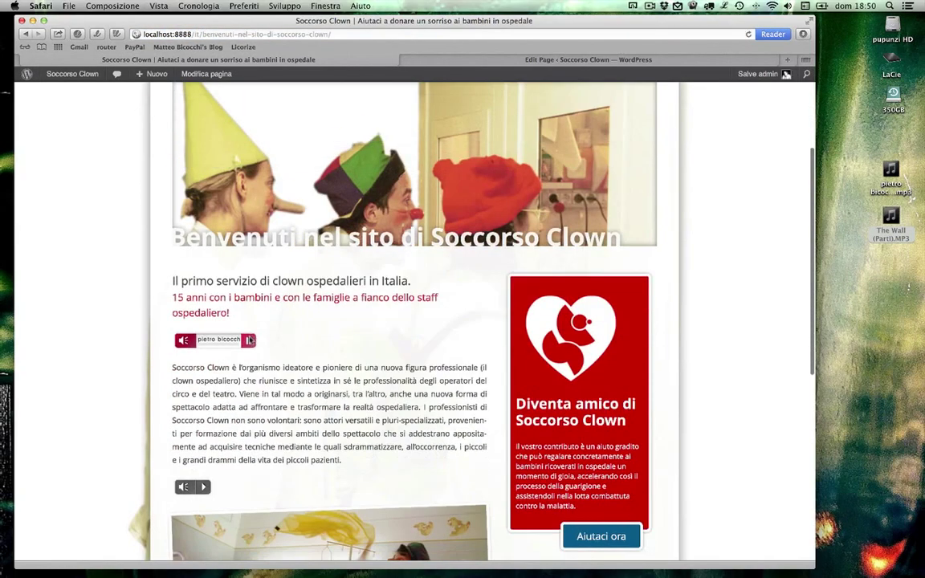
left_click(250, 341)
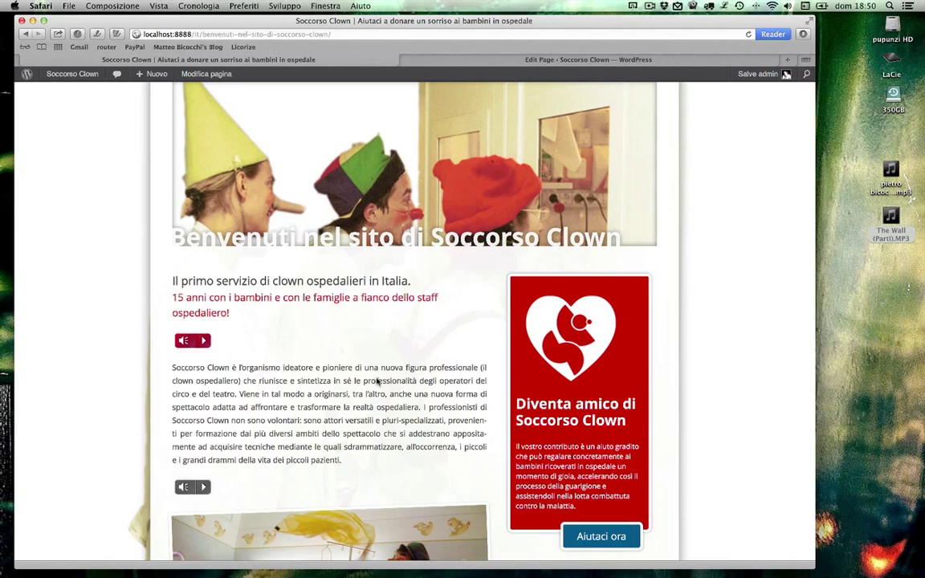
scroll(370, 418, "down", 3)
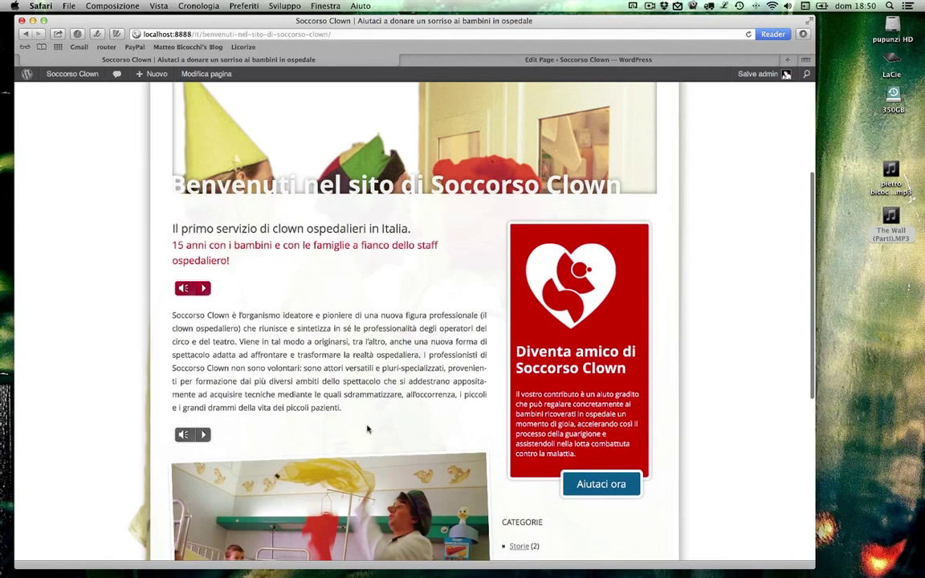